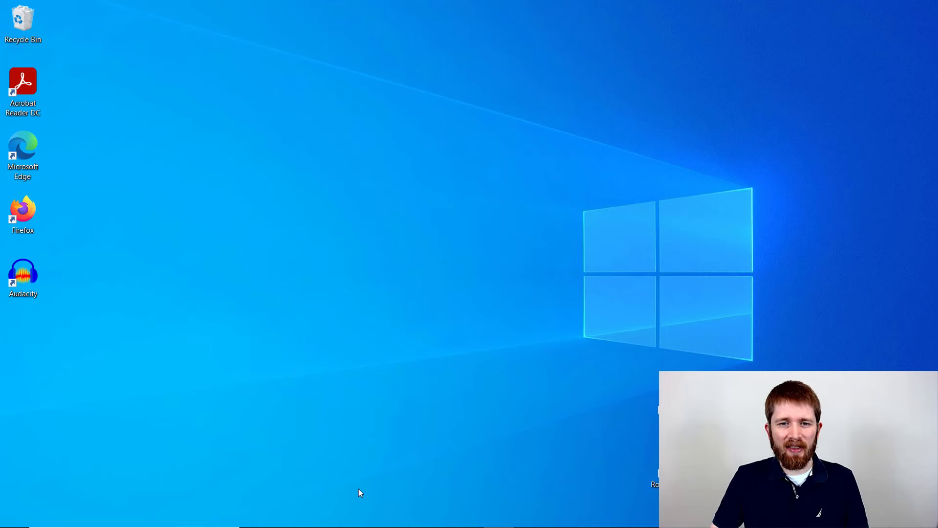
Import the Twinkle Twinkle Little Star MP3 through File > Import > Audio as a stereo track.
{"action": "mouse_move", "coordinate": [332, 526]}
{"action": "left_click", "coordinate": [437, 516]}
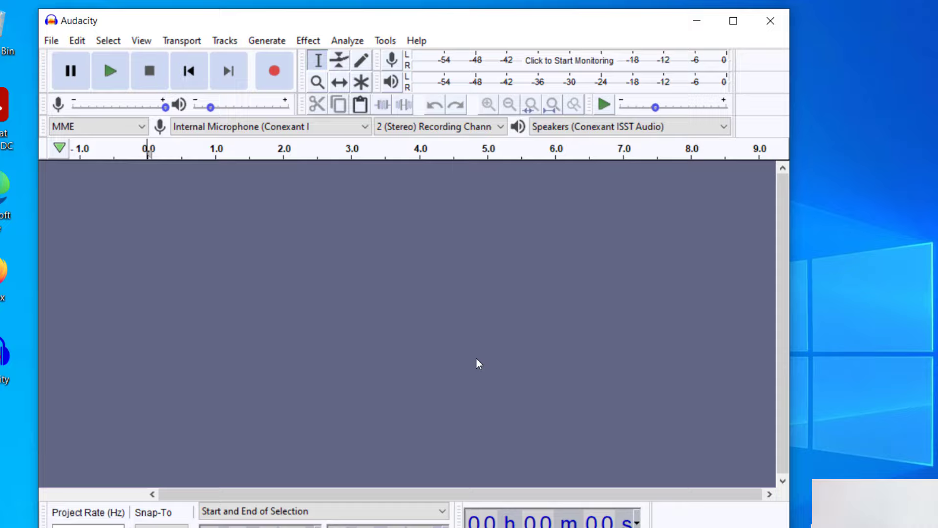
{"action": "left_click", "coordinate": [34, 55]}
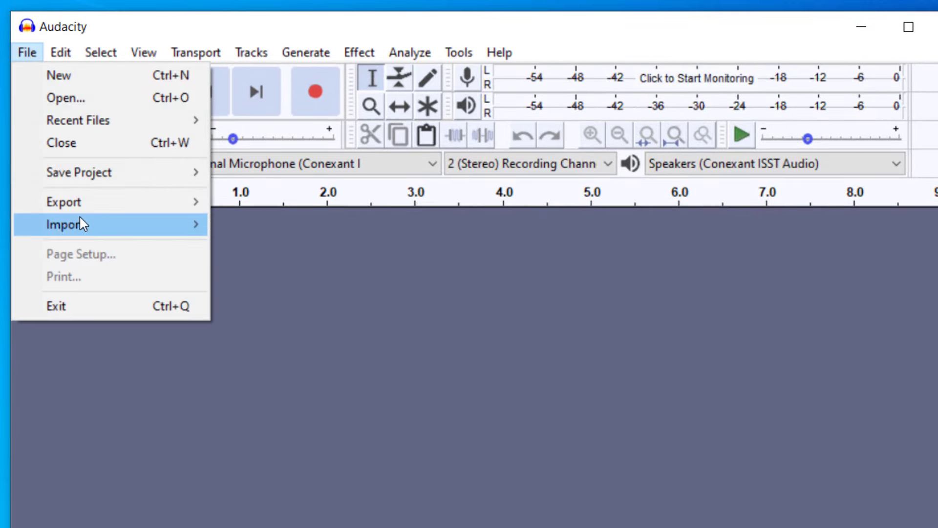
{"action": "mouse_move", "coordinate": [93, 235]}
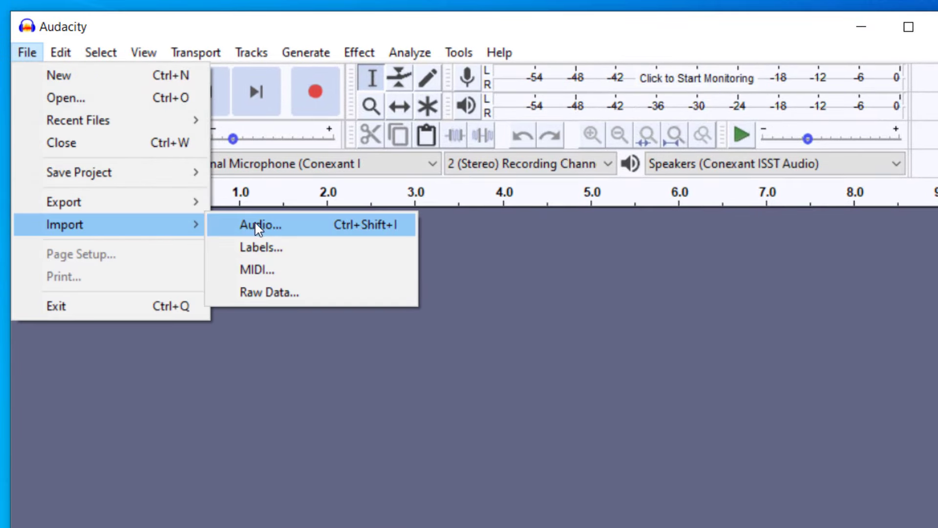
{"action": "left_click", "coordinate": [274, 226]}
{"action": "left_click", "coordinate": [233, 245]}
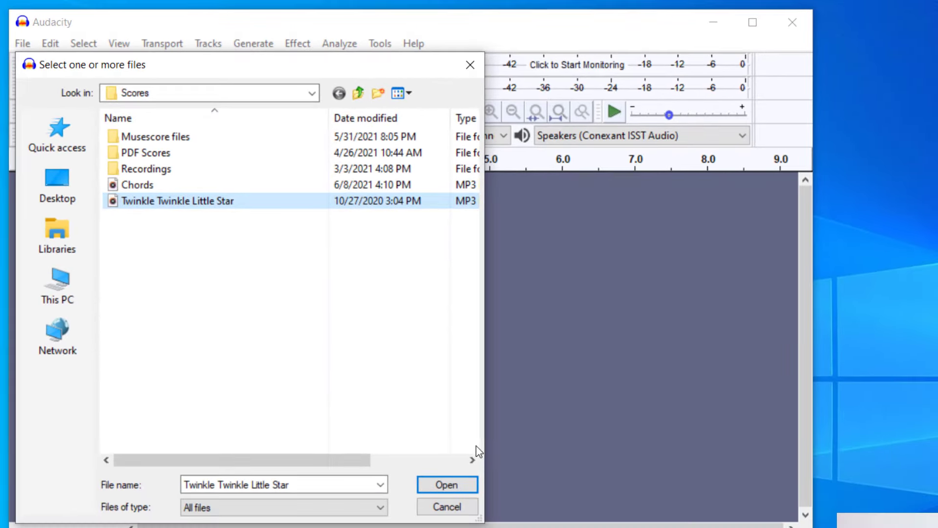
{"action": "left_click", "coordinate": [462, 482]}
{"action": "left_click_drag", "start_coordinate": [396, 19], "coordinate": [427, 18]}
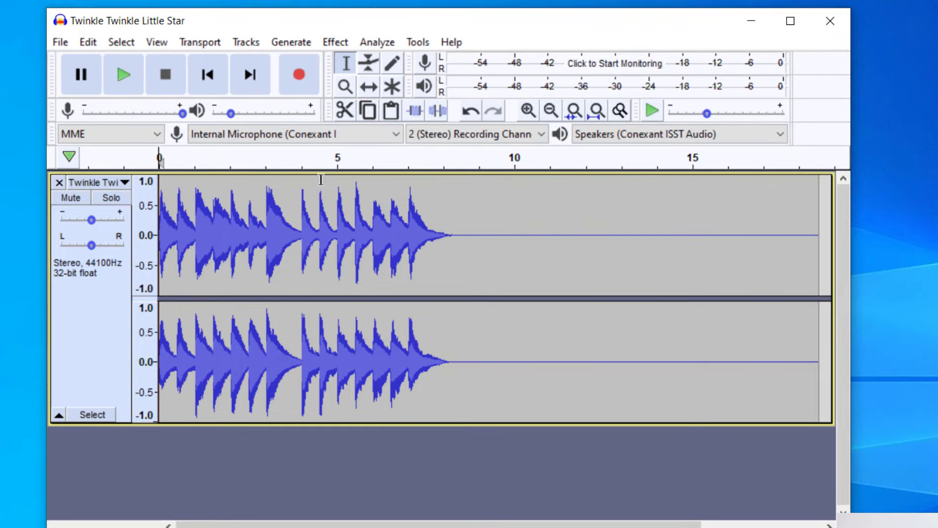
Drag the track gain slider up to about +9 dB, then back down to about +1 dB.
{"action": "mouse_move", "coordinate": [232, 115]}
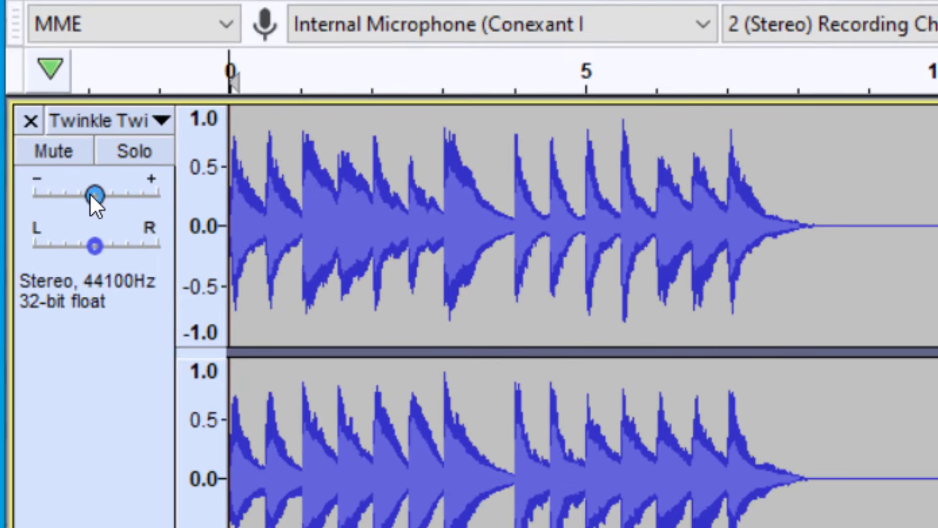
{"action": "mouse_move", "coordinate": [91, 188]}
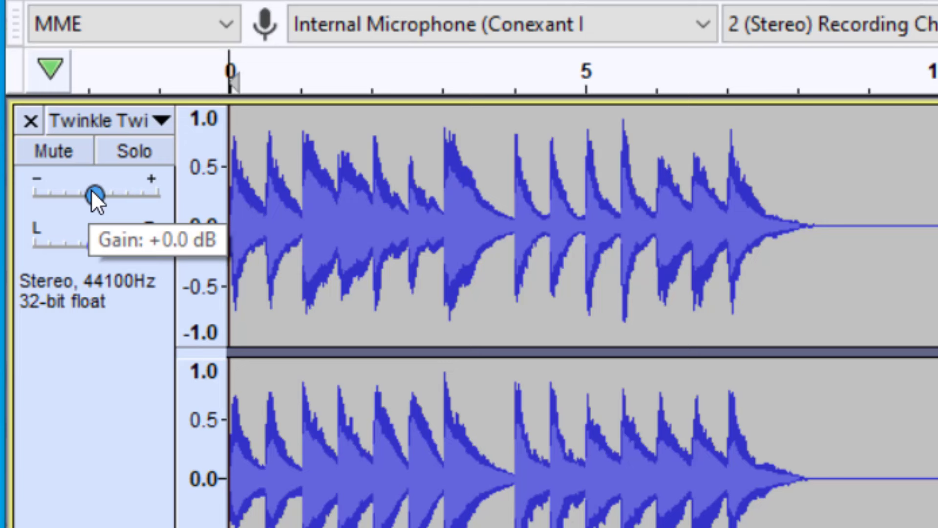
{"action": "left_click_drag", "start_coordinate": [92, 193], "coordinate": [133, 188]}
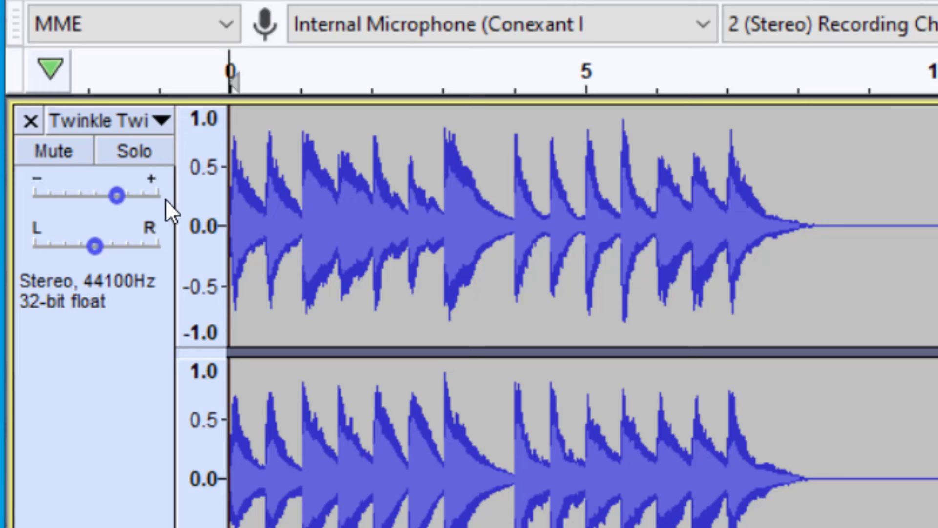
{"action": "left_click_drag", "start_coordinate": [128, 195], "coordinate": [86, 193]}
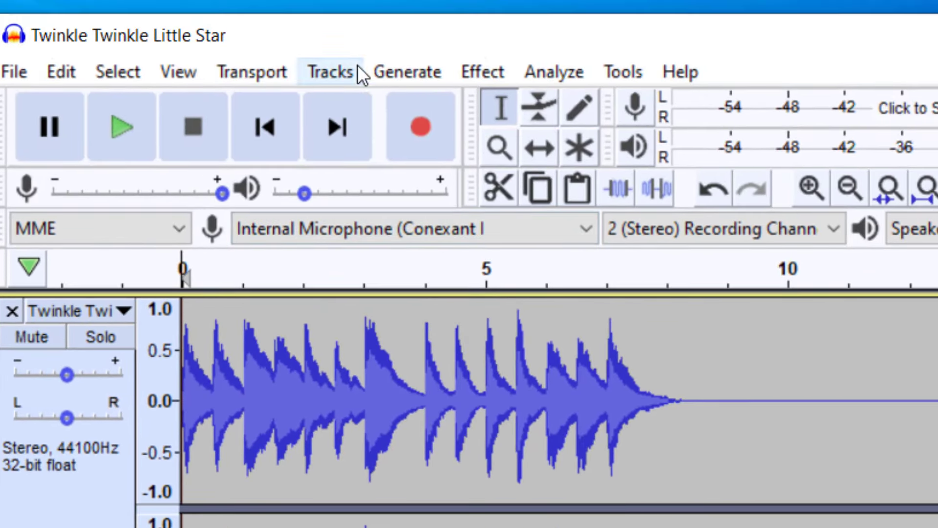
Try Effect > Amplify with nothing selected and dismiss the No Audio Selected warning.
{"action": "left_click", "coordinate": [485, 71]}
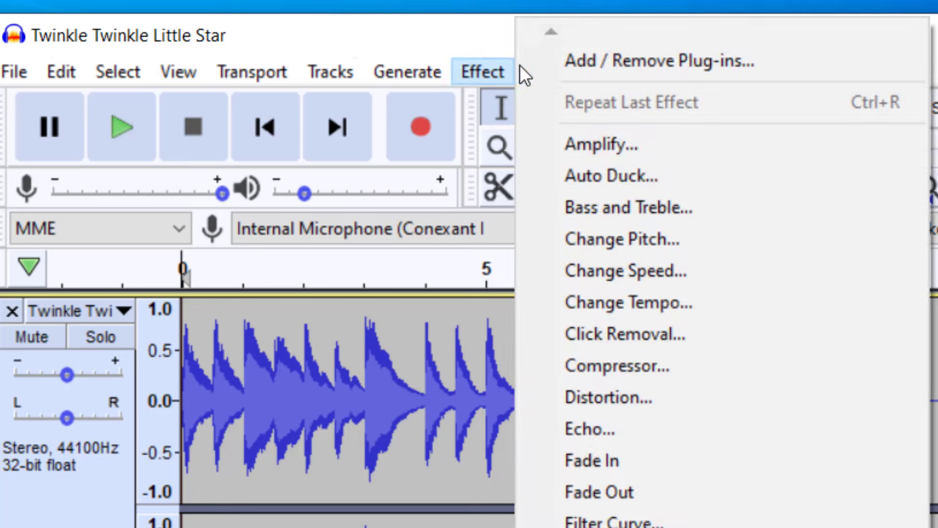
{"action": "left_click", "coordinate": [606, 145]}
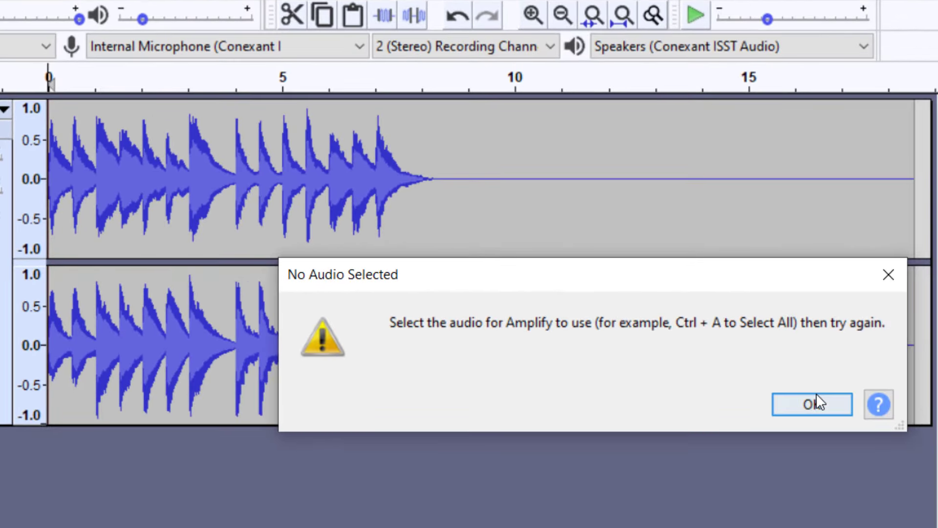
{"action": "left_click", "coordinate": [812, 404]}
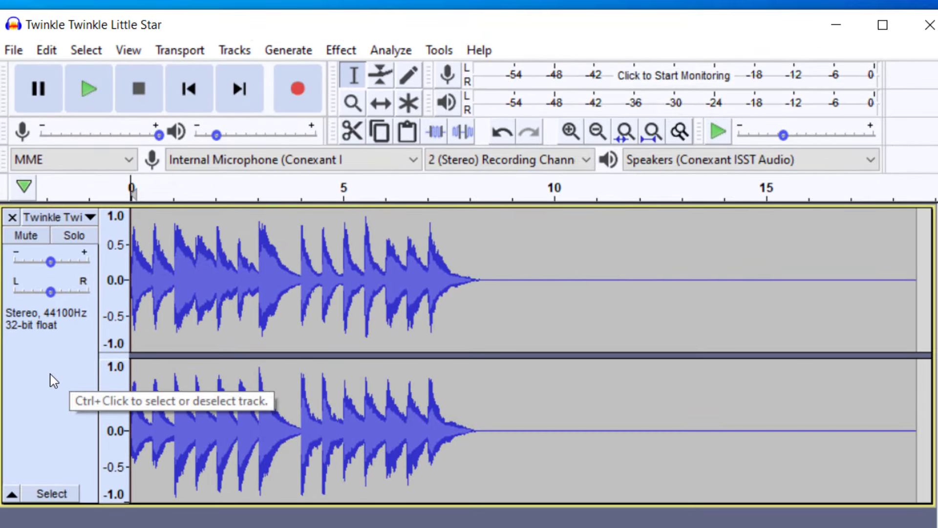
Select the whole Twinkle track and open Amplify, which proposes 0.582 dB for a -0.0 dB peak.
{"action": "left_click", "coordinate": [58, 380]}
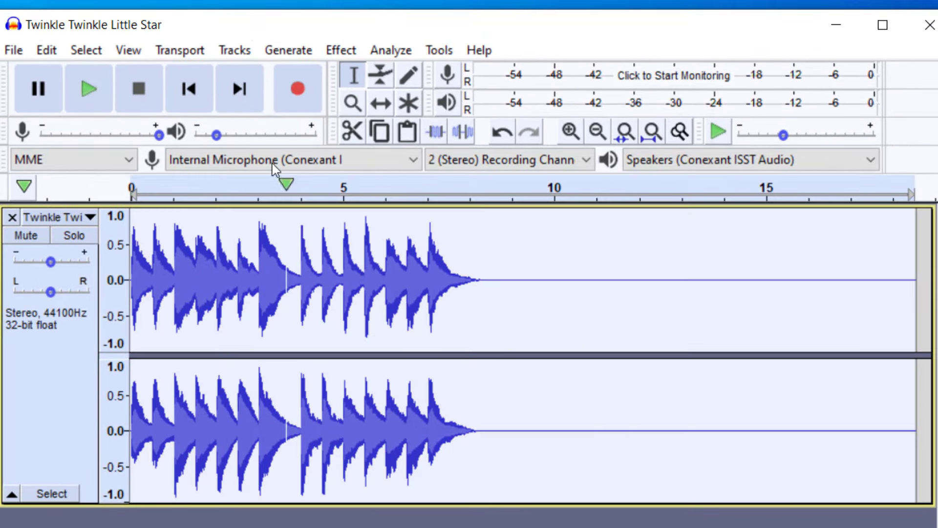
{"action": "left_click", "coordinate": [97, 51]}
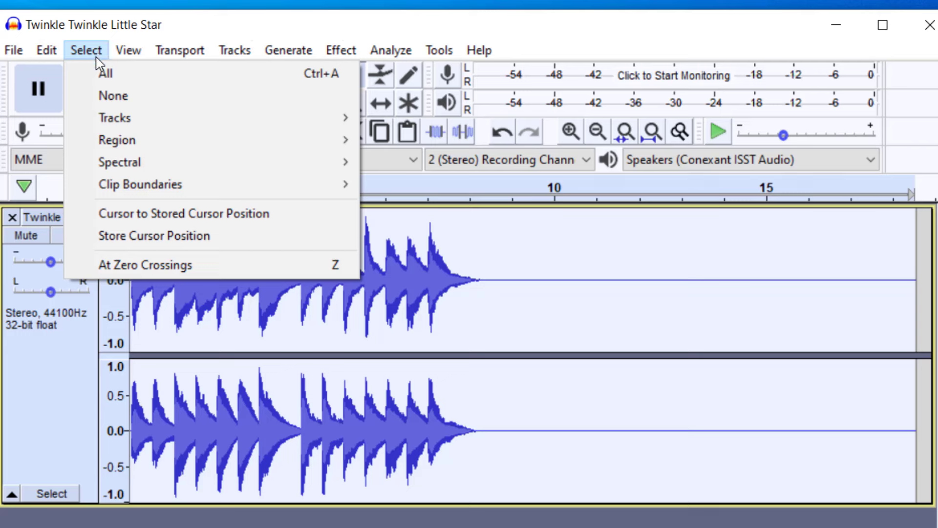
{"action": "mouse_move", "coordinate": [111, 117]}
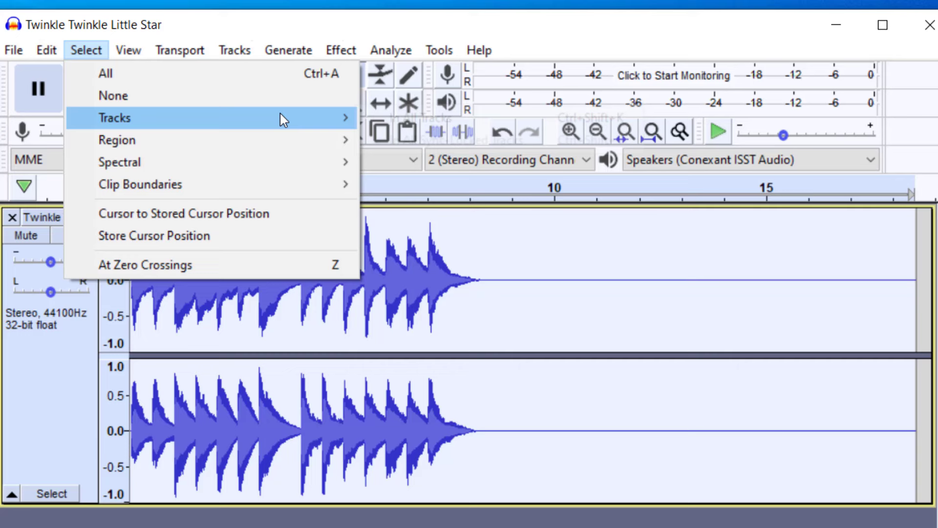
{"action": "left_click", "coordinate": [88, 47]}
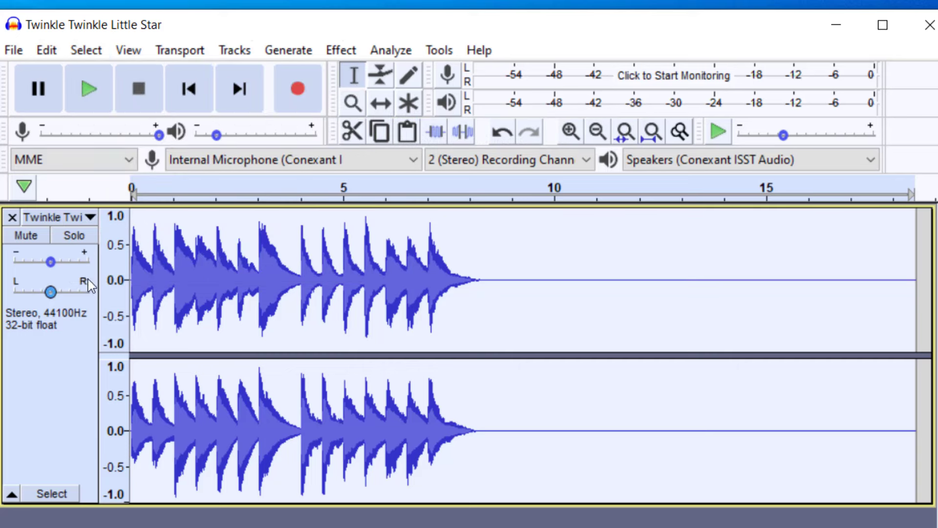
{"action": "left_click", "coordinate": [341, 51]}
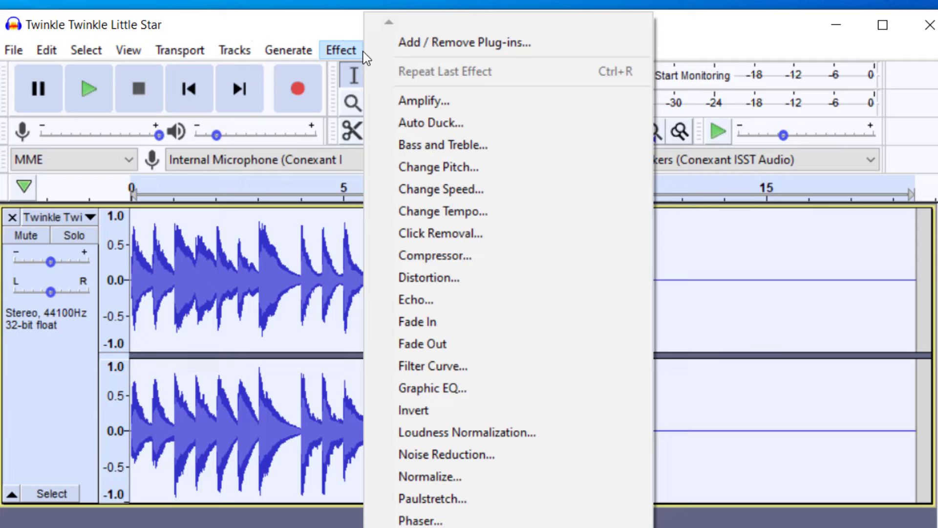
{"action": "left_click", "coordinate": [422, 98]}
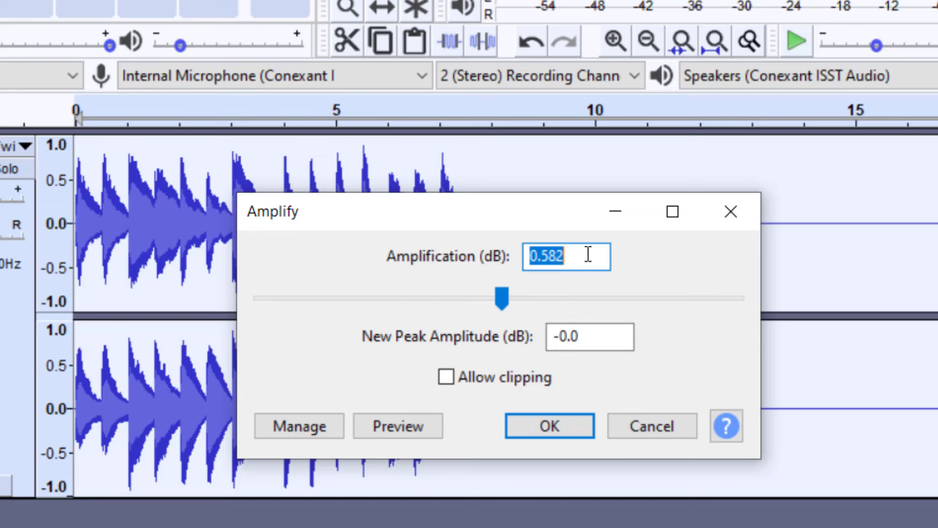
Enter 0.58 dB as the Amplification value and apply it to the whole track.
{"action": "type", "text": "0"}
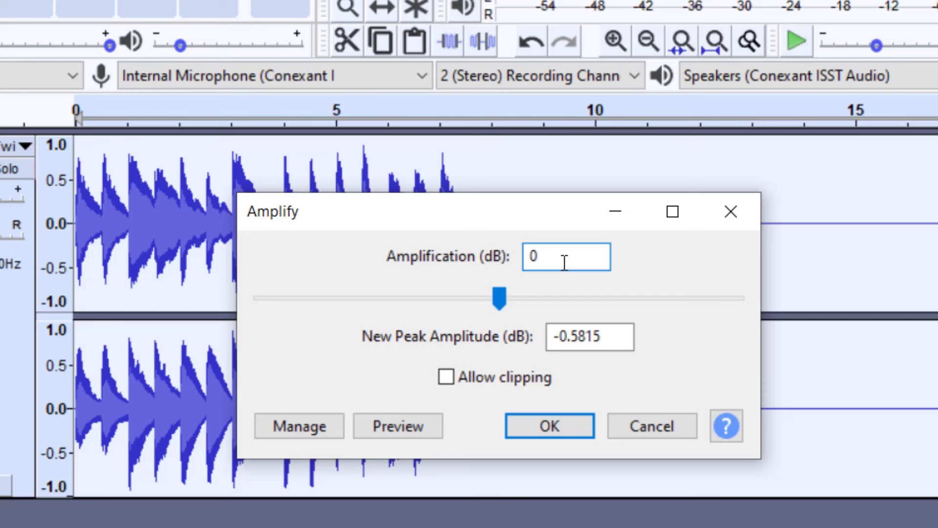
{"action": "key", "text": "ctrl+a"}
{"action": "type", "text": ".58"}
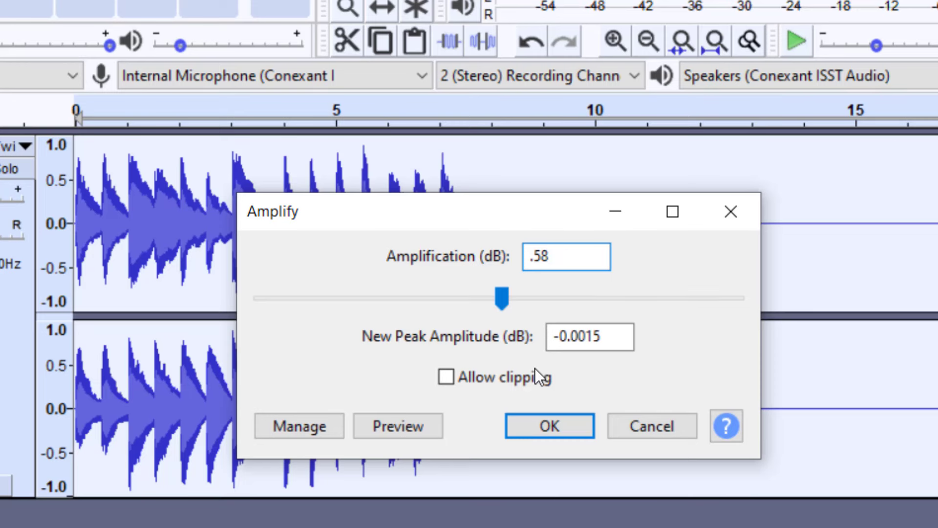
{"action": "left_click", "coordinate": [556, 427]}
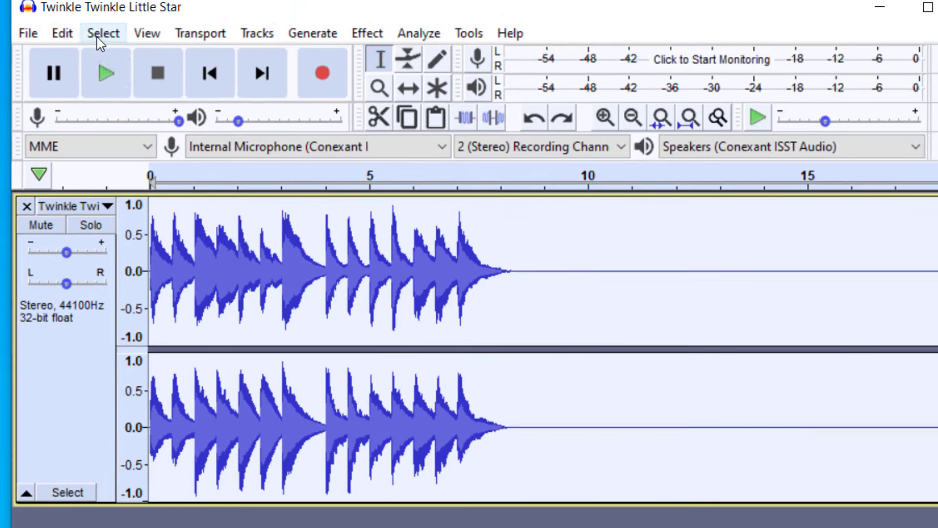
{"action": "left_click", "coordinate": [110, 1]}
{"action": "mouse_move", "coordinate": [76, 37]}
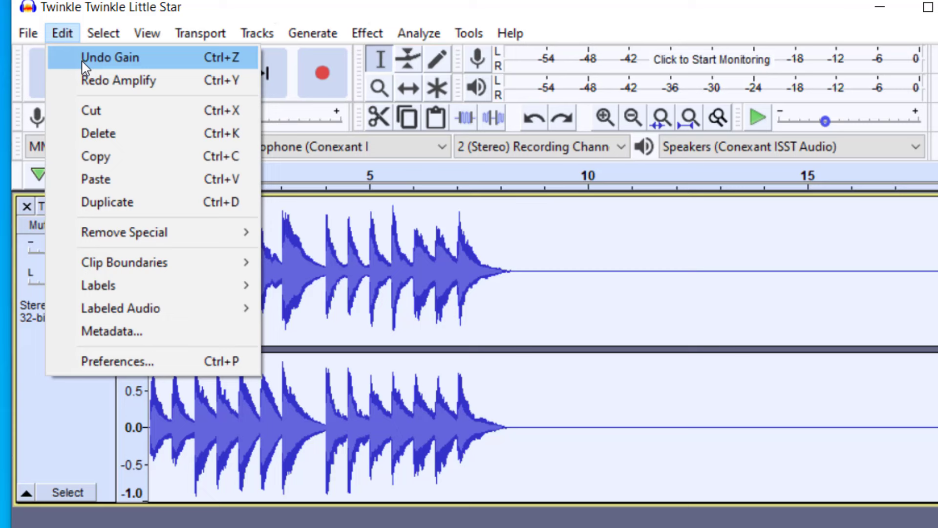
{"action": "left_click", "coordinate": [72, 41]}
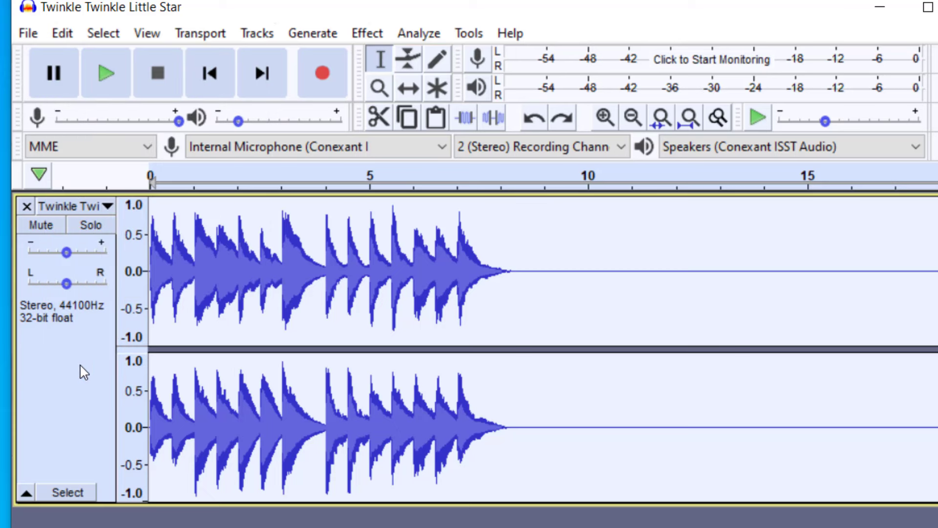
{"action": "left_click", "coordinate": [383, 34]}
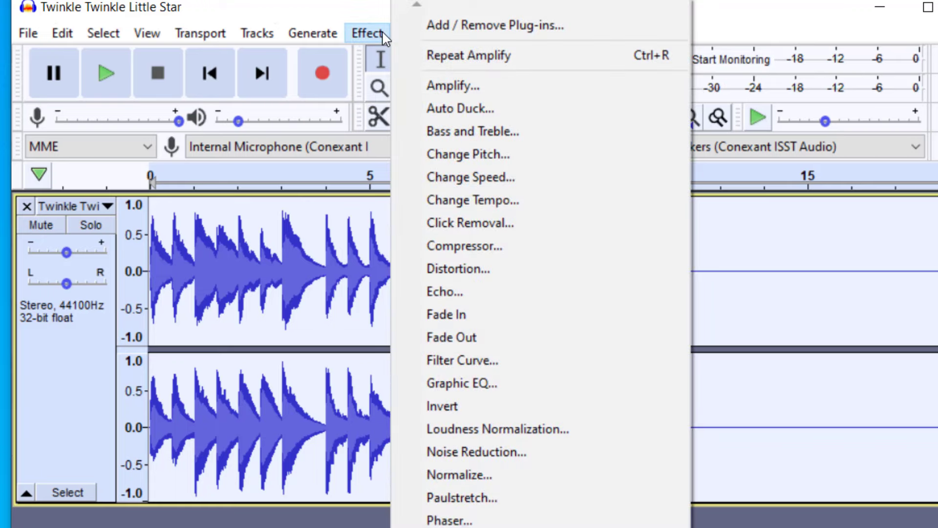
{"action": "left_click", "coordinate": [458, 78]}
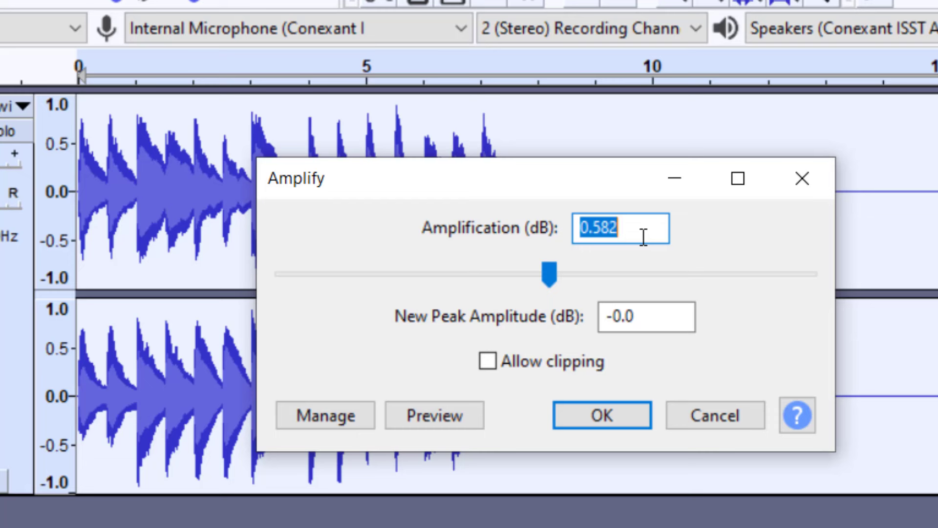
{"action": "left_click_drag", "start_coordinate": [553, 275], "coordinate": [517, 277]}
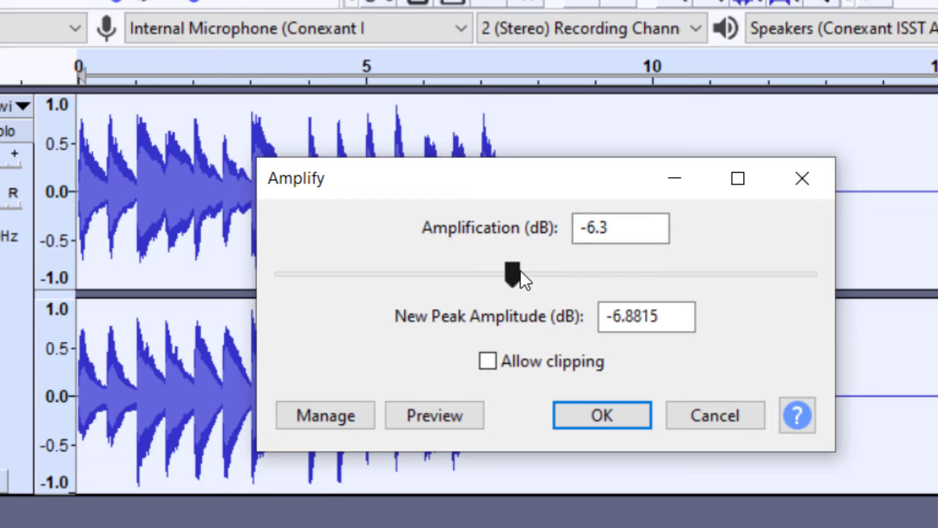
{"action": "left_click_drag", "start_coordinate": [520, 271], "coordinate": [514, 272]}
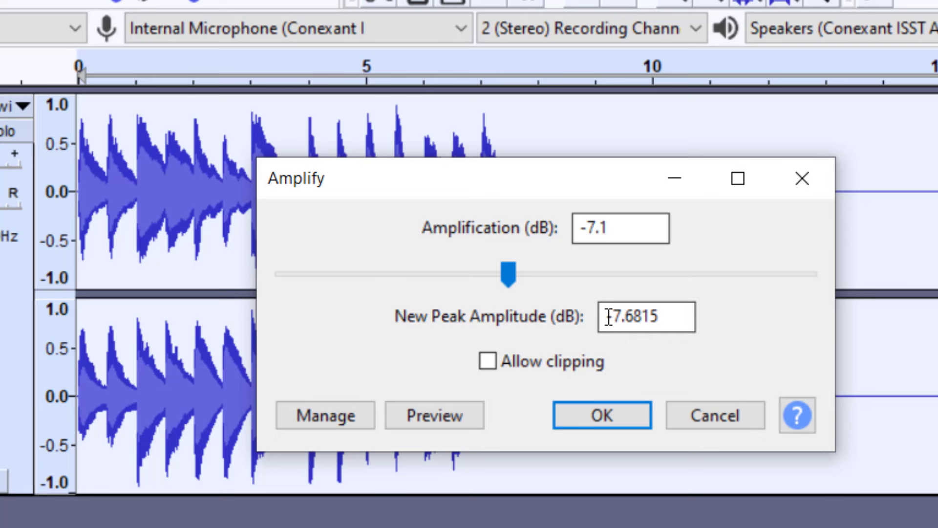
{"action": "left_click", "coordinate": [602, 413]}
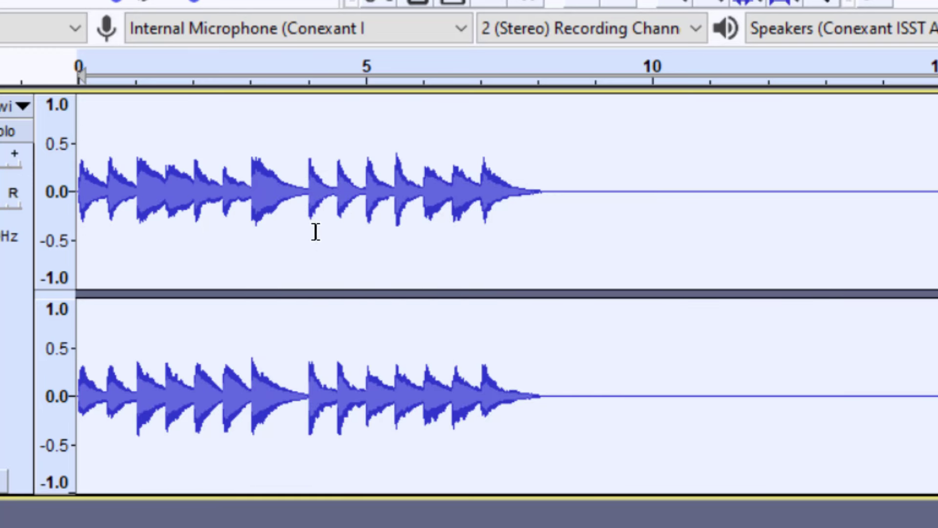
{"action": "key", "text": "ctrl+z"}
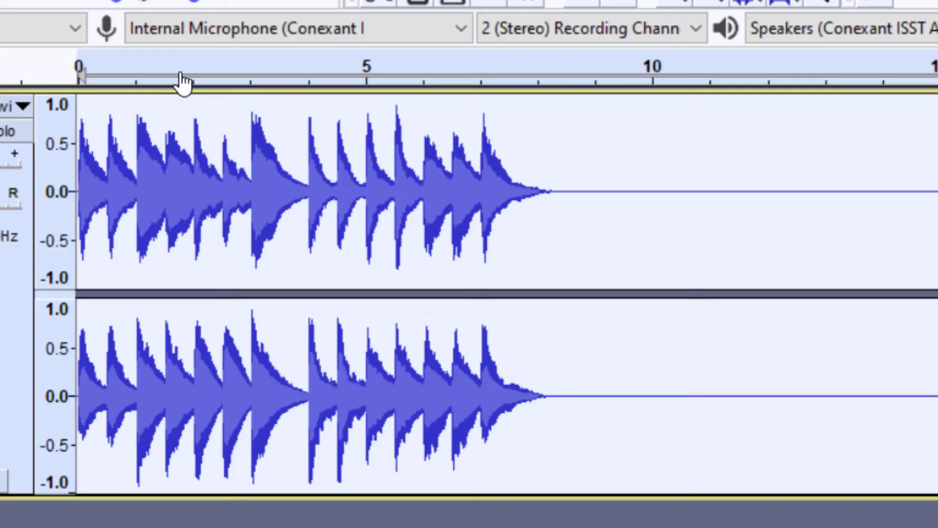
Select 0.97–2.83 s and amplify it by 11 dB with Allow clipping ticked.
{"action": "left_click_drag", "start_coordinate": [133, 121], "coordinate": [236, 119]}
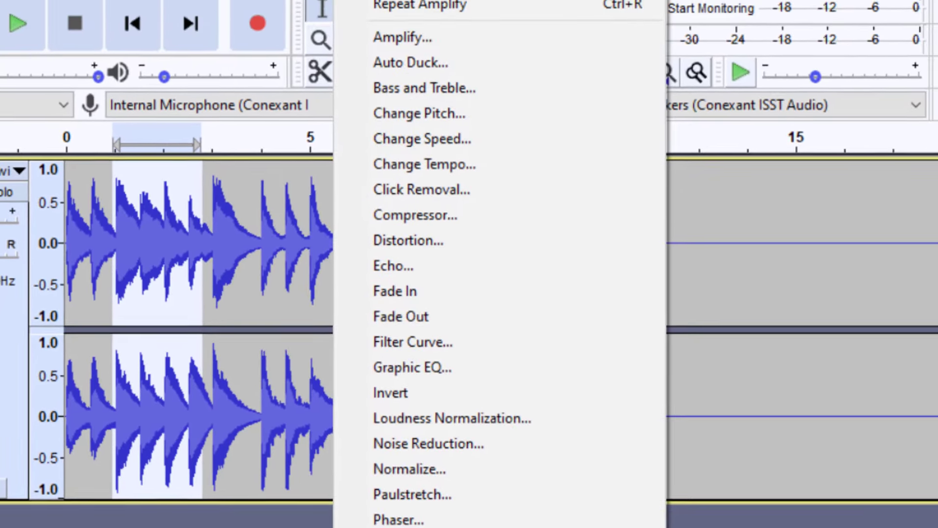
{"action": "left_click", "coordinate": [382, 41]}
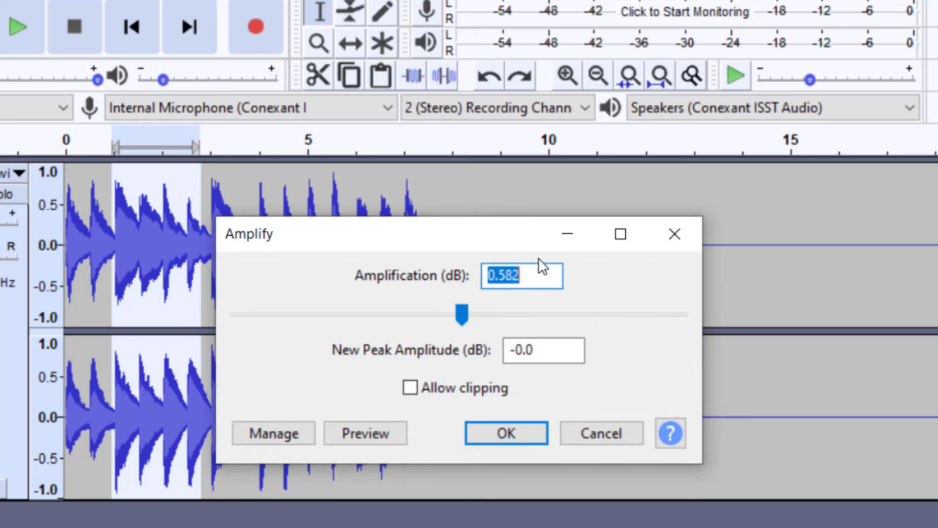
{"action": "left_click_drag", "start_coordinate": [464, 311], "coordinate": [508, 313]}
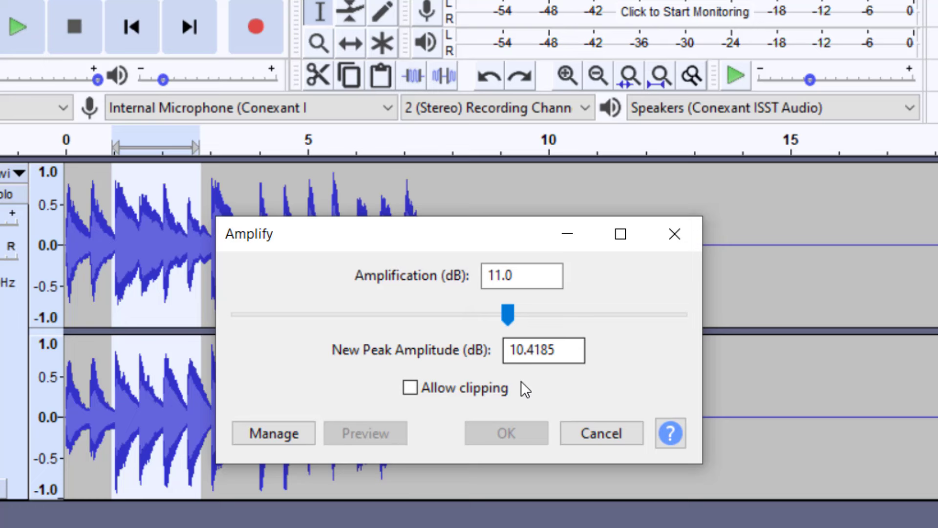
{"action": "left_click", "coordinate": [413, 388]}
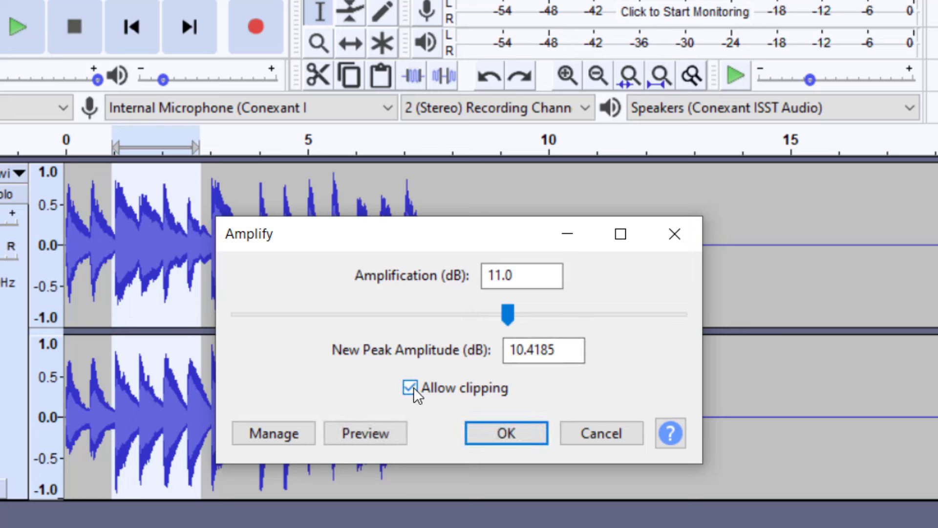
{"action": "left_click", "coordinate": [507, 436]}
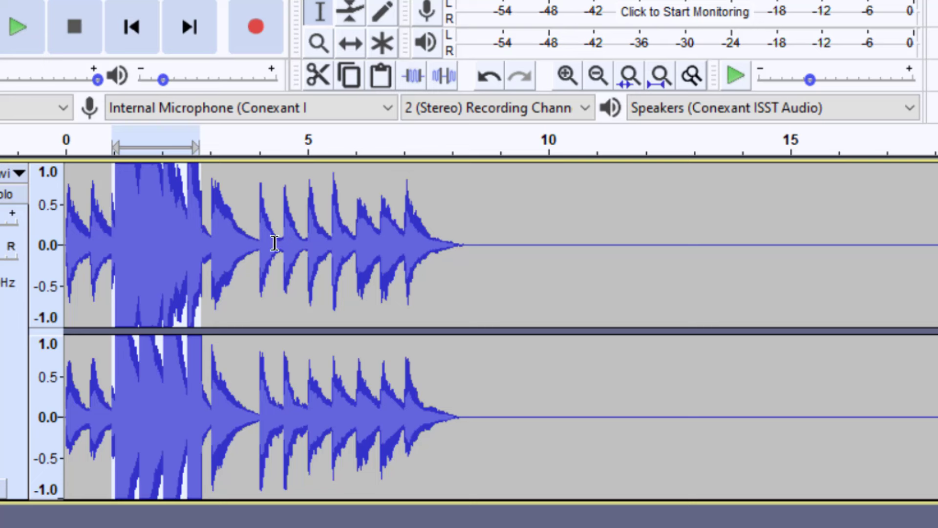
Undo the clipped boost, then reopen Amplify for the selection at -0.9 dB with clipping disallowed.
{"action": "key", "text": "ctrl+z"}
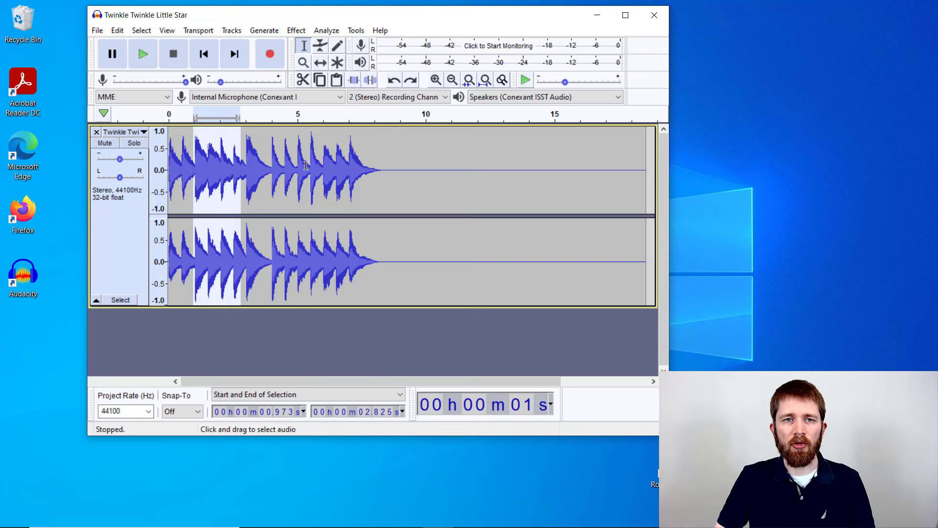
{"action": "left_click", "coordinate": [290, 32]}
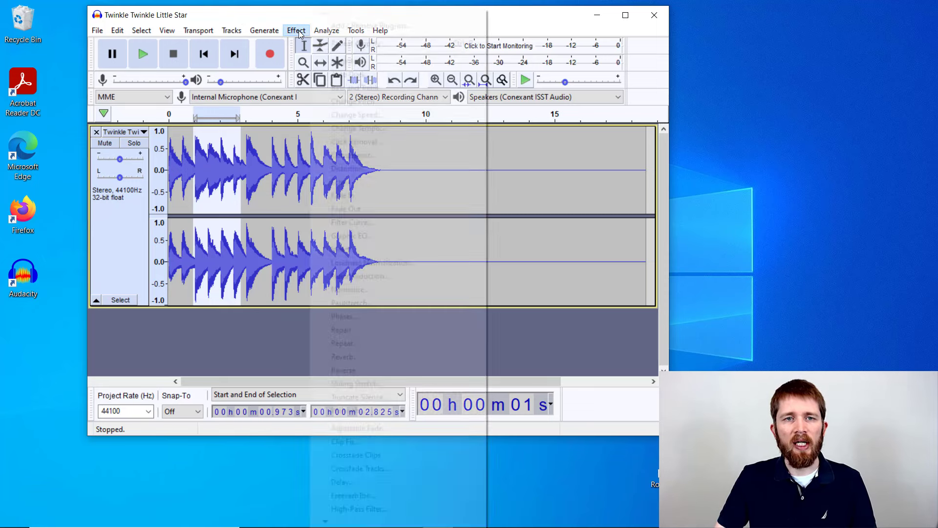
{"action": "left_click", "coordinate": [342, 61]}
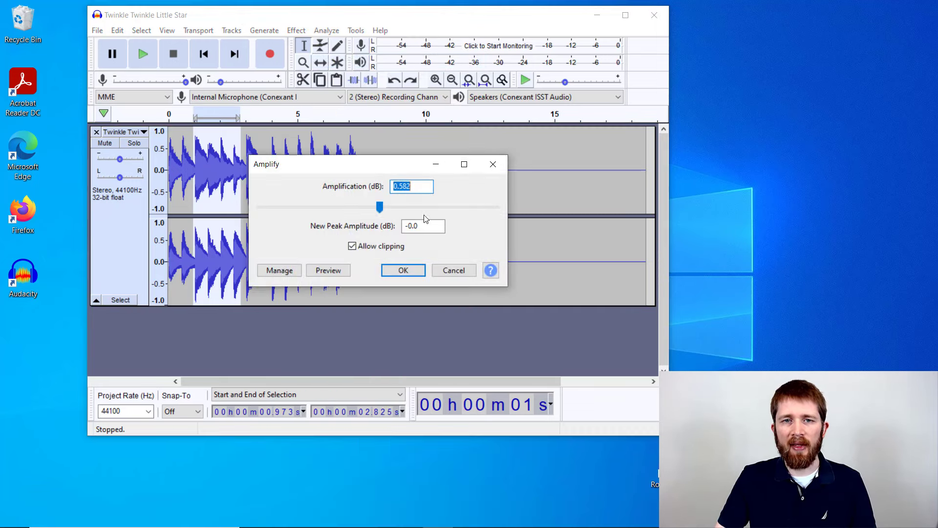
{"action": "mouse_move", "coordinate": [379, 205]}
{"action": "left_mouse_down"}
{"action": "mouse_move", "coordinate": [404, 211]}
{"action": "mouse_move", "coordinate": [326, 212]}
{"action": "mouse_move", "coordinate": [379, 211]}
{"action": "left_mouse_up"}
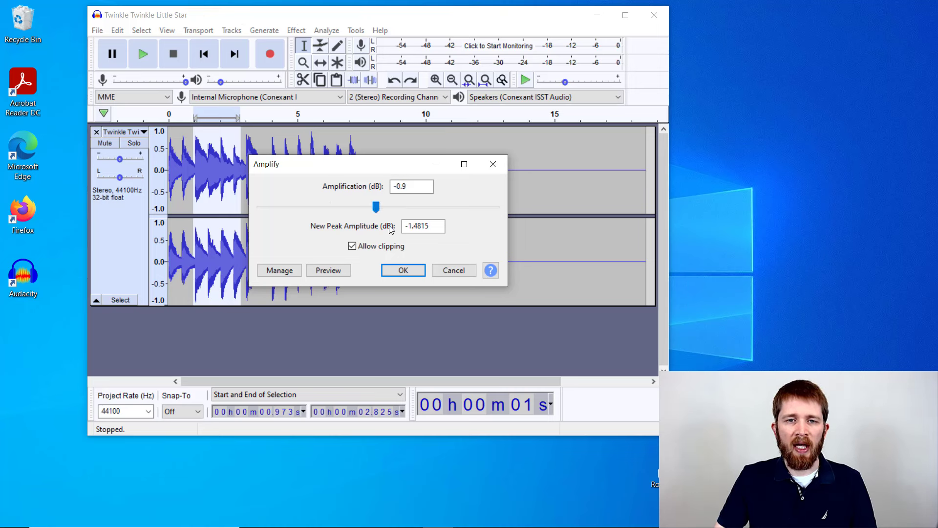
{"action": "left_click", "coordinate": [353, 246]}
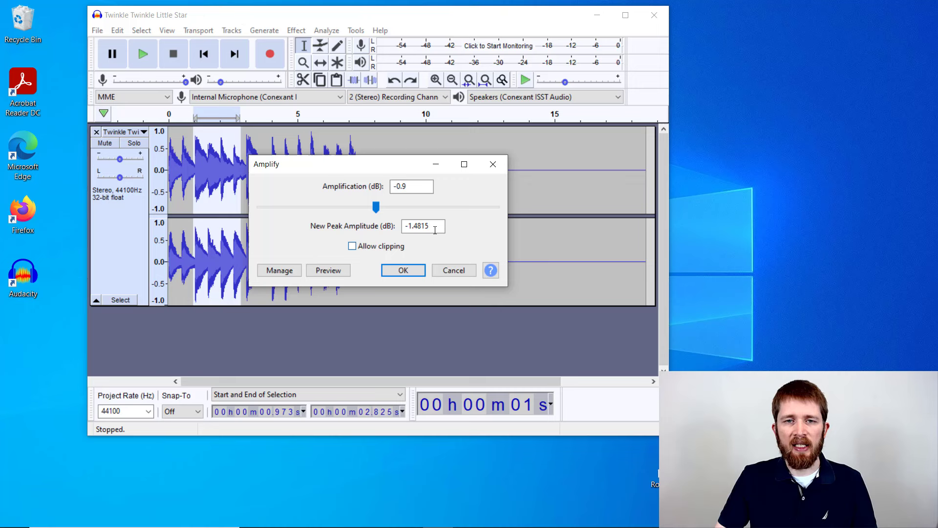